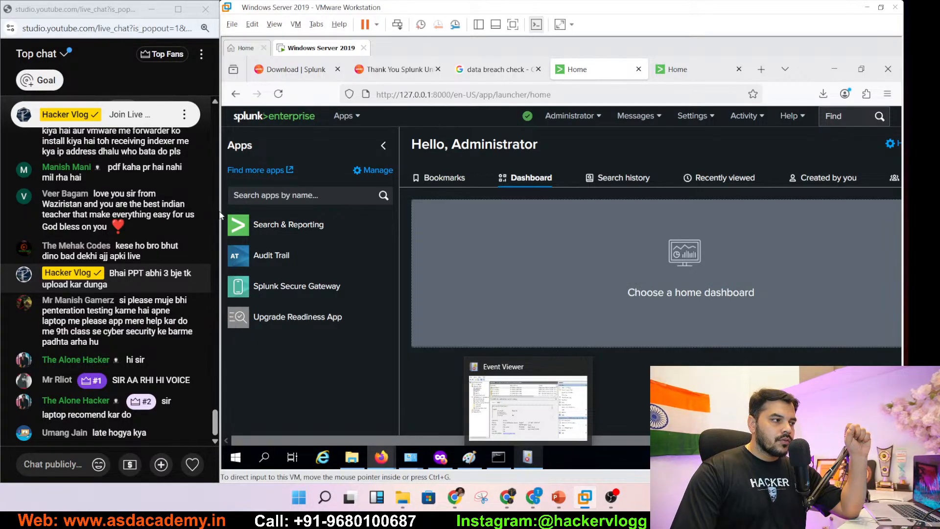
Widen the VMware window beside the chat and minimize the Splunk browser window in the virtual machine.
{"action": "left_click_drag", "start_coordinate": [220, 216], "coordinate": [198, 205]}
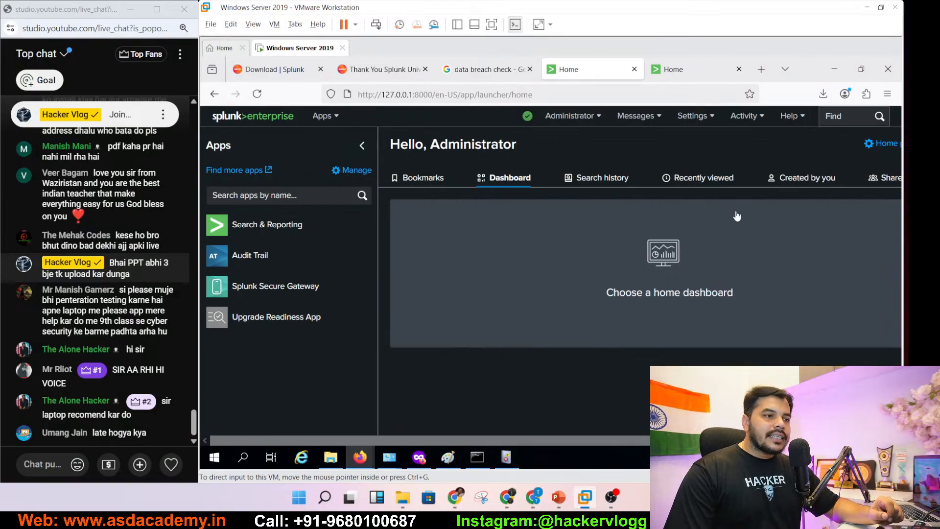
{"action": "left_click", "coordinate": [836, 74]}
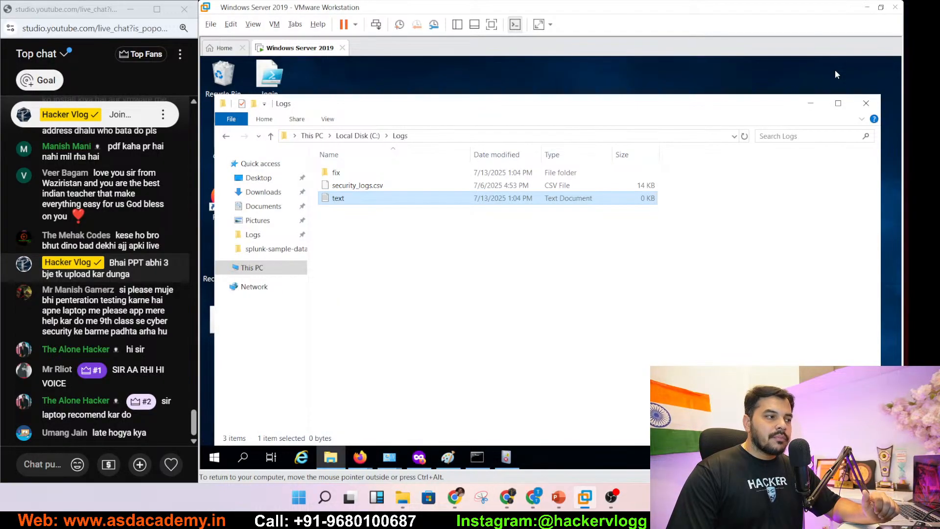
Switch to PowerPoint and go back through the SOC Analyst Workshop slides to slide 64, "How to Add Logs in Splunk?".
{"action": "left_click", "coordinate": [558, 498]}
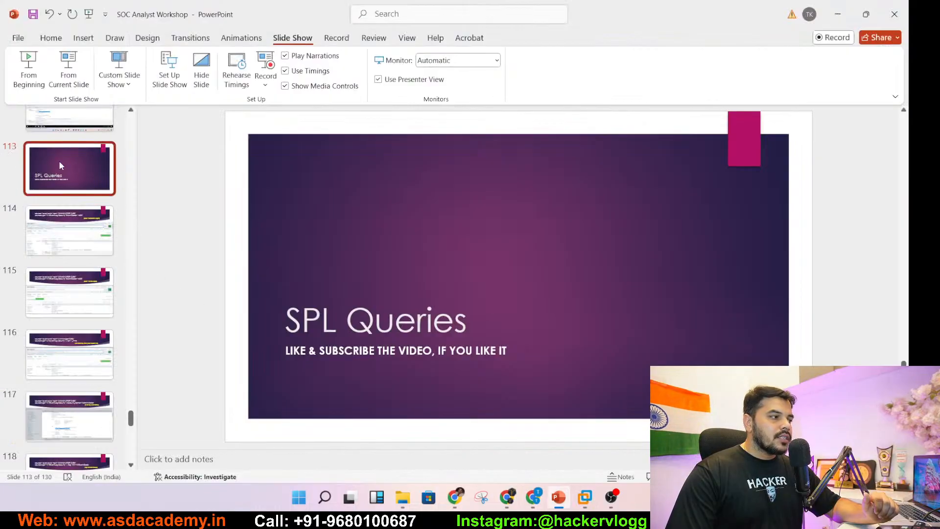
{"action": "left_click", "coordinate": [68, 117]}
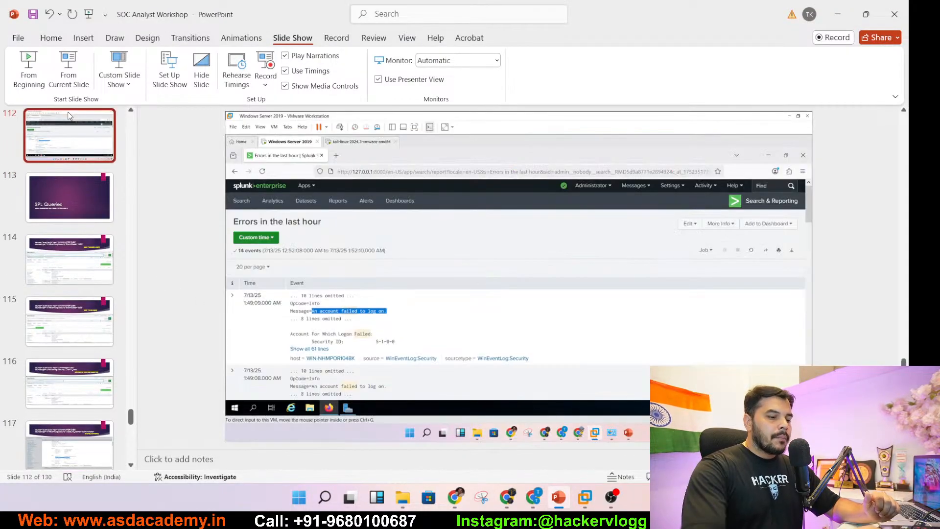
{"action": "key", "text": "Up"}
{"action": "key", "text": "Up"}
{"action": "key", "text": "Up"}
{"action": "key", "text": "Up"}
{"action": "key", "text": "Up"}
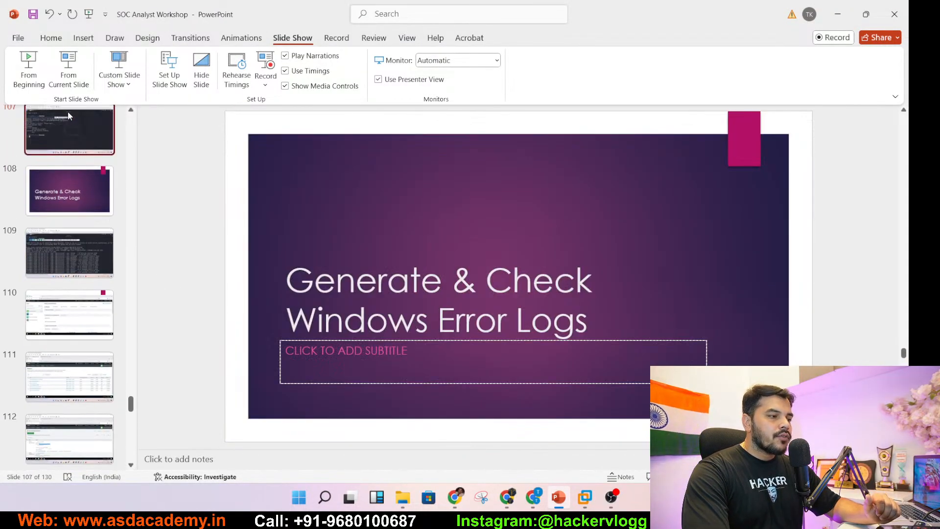
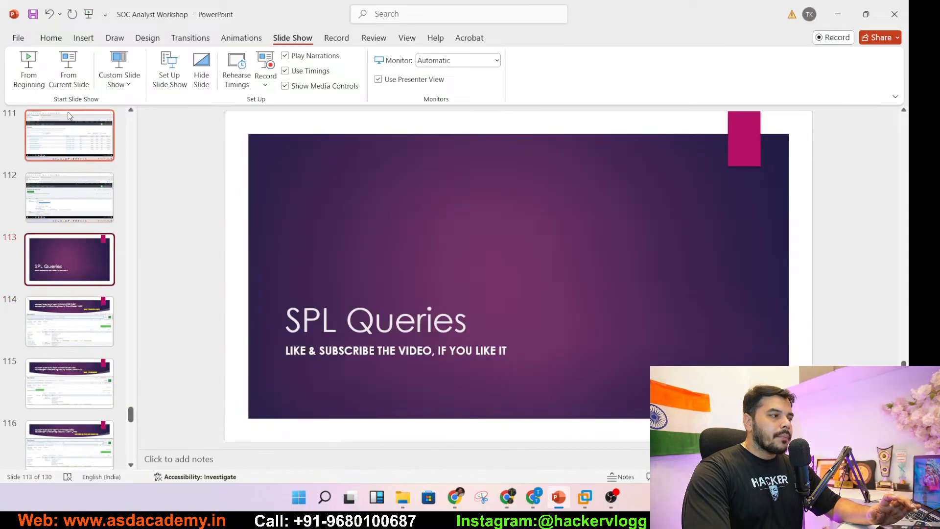
{"action": "key", "text": "Up"}
{"action": "key", "text": "Up"}
{"action": "key", "text": "Up"}
{"action": "key", "text": "Up"}
{"action": "key", "text": "Up"}
{"action": "key", "text": "Up"}
{"action": "key", "text": "Up"}
{"action": "key", "text": "Up"}
{"action": "key", "text": "Up"}
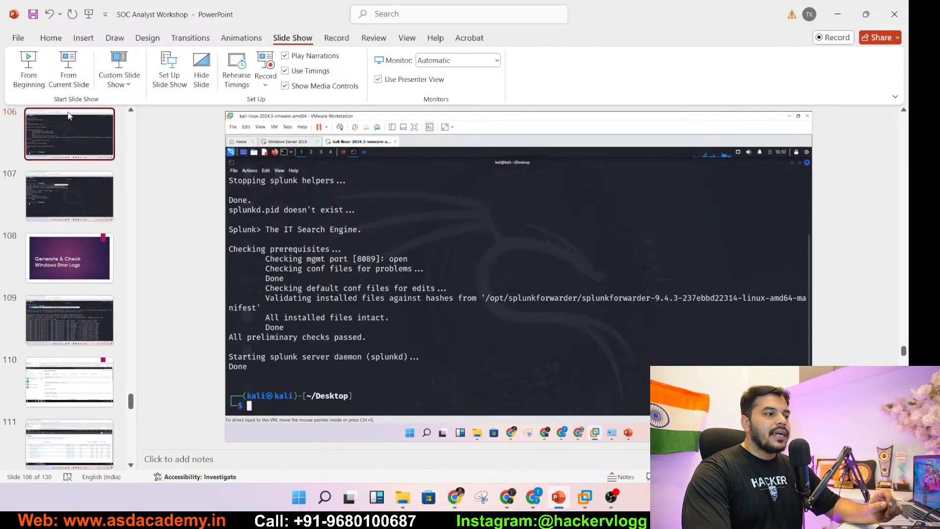
{"action": "key", "text": "Up"}
{"action": "key", "text": "Up"}
{"action": "key", "text": "Up"}
{"action": "key", "text": "Up"}
{"action": "key", "text": "Up"}
{"action": "key", "text": "Up"}
{"action": "key", "text": "Up"}
{"action": "key", "text": "Up"}
{"action": "key", "text": "Up"}
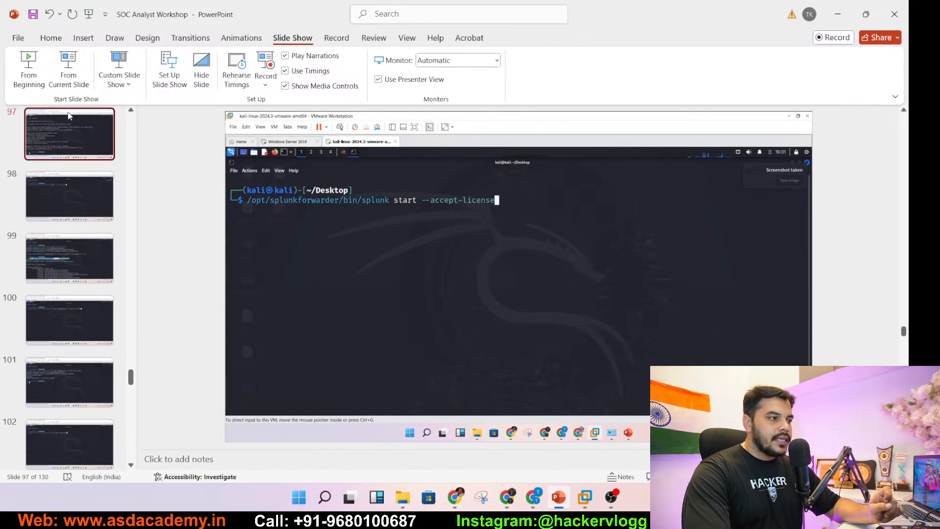
{"action": "key", "text": "Up"}
{"action": "key", "text": "Up"}
{"action": "key", "text": "Up"}
{"action": "key", "text": "Up"}
{"action": "key", "text": "Up"}
{"action": "key", "text": "Up"}
{"action": "key", "text": "Up"}
{"action": "key", "text": "Up"}
{"action": "key", "text": "Up"}
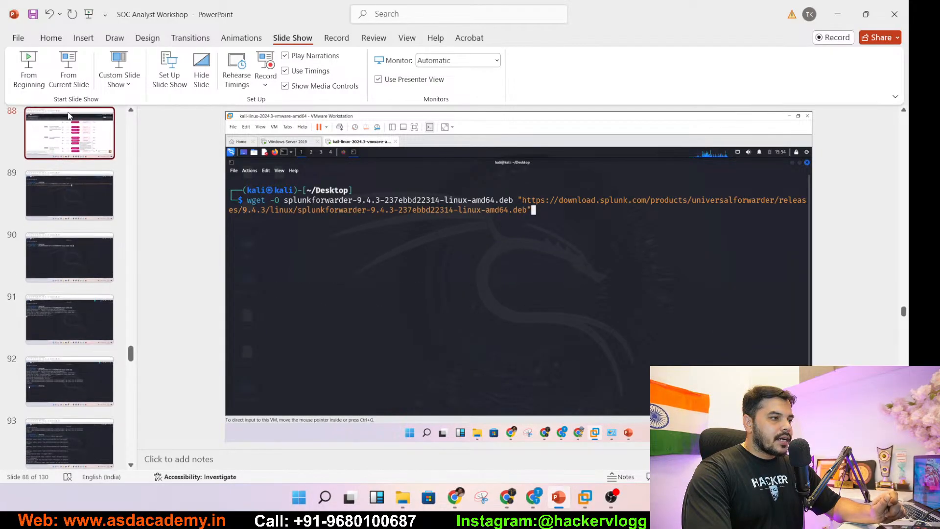
{"action": "key", "text": "Up"}
{"action": "key", "text": "Up"}
{"action": "key", "text": "Up"}
{"action": "key", "text": "Up"}
{"action": "key", "text": "Up"}
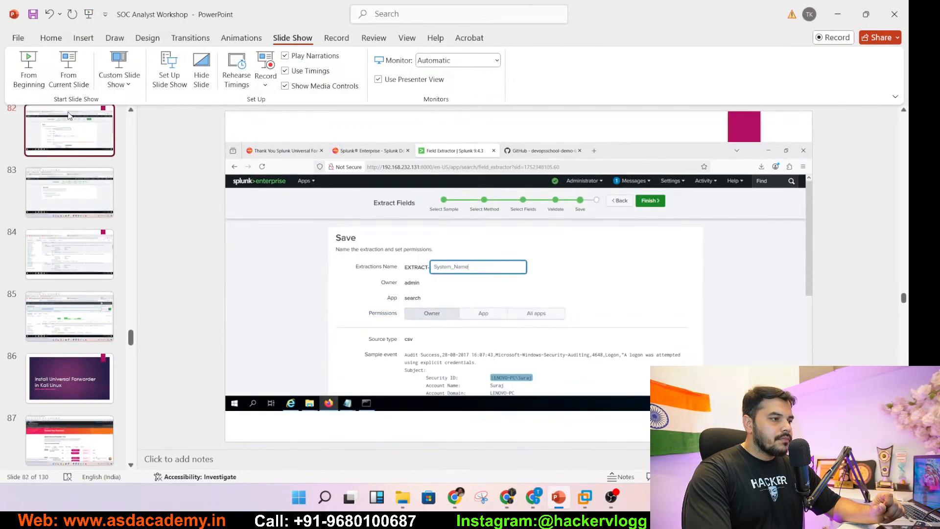
{"action": "key", "text": "Up"}
{"action": "key", "text": "Up"}
{"action": "key", "text": "Up"}
{"action": "key", "text": "Up"}
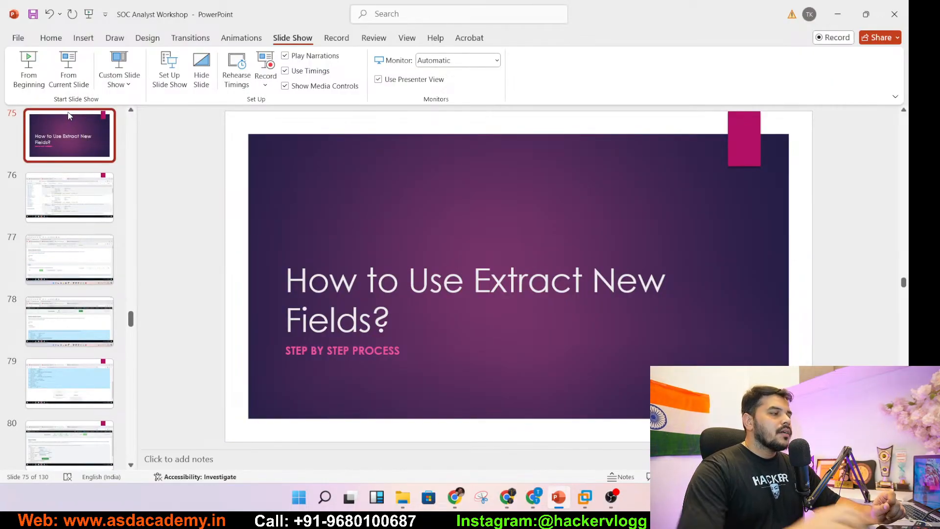
{"action": "key", "text": "Up"}
{"action": "key", "text": "Up"}
{"action": "key", "text": "Up"}
{"action": "key", "text": "Up"}
{"action": "key", "text": "Up"}
{"action": "key", "text": "Up"}
{"action": "key", "text": "Up"}
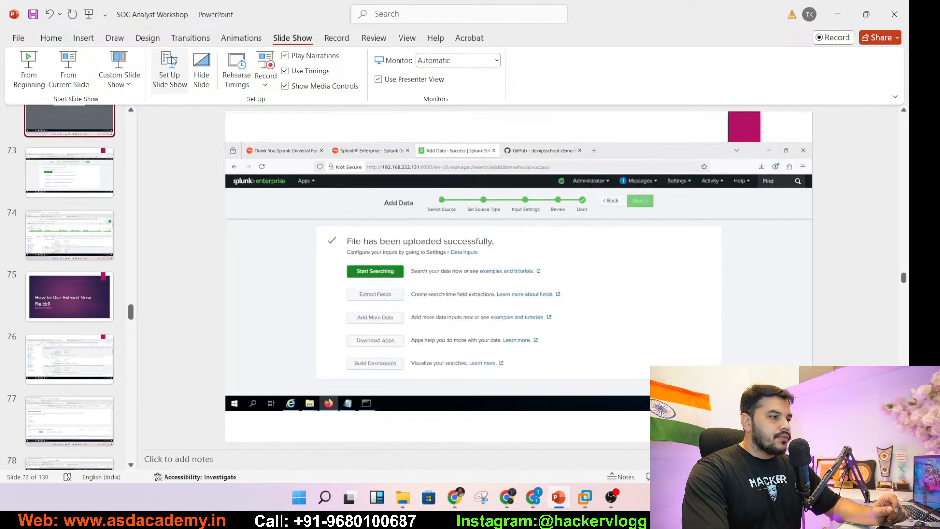
{"action": "key", "text": "Up"}
{"action": "key", "text": "Up"}
{"action": "key", "text": "Up"}
{"action": "key", "text": "Up"}
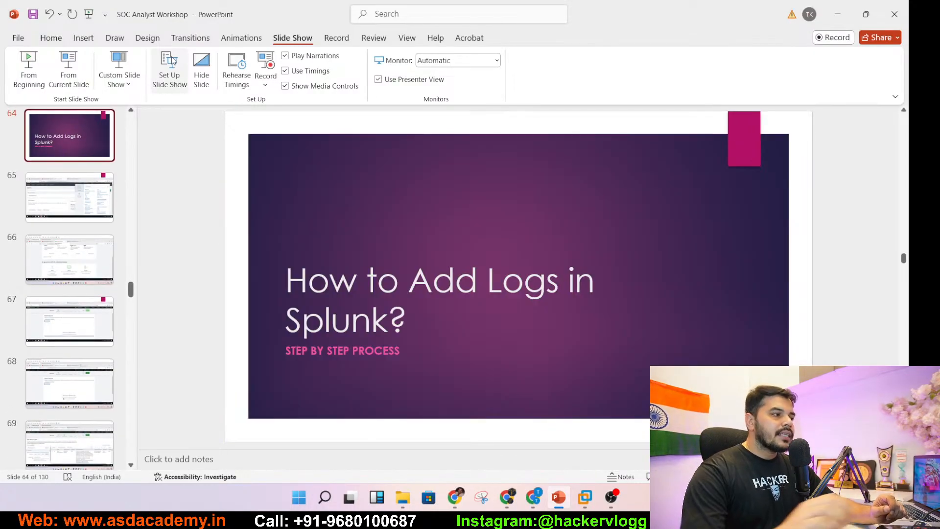
Start the slide show from the current slide, then circle Settings and box Add Data in red with the Pen on the Splunk search slide.
{"action": "left_click", "coordinate": [58, 58]}
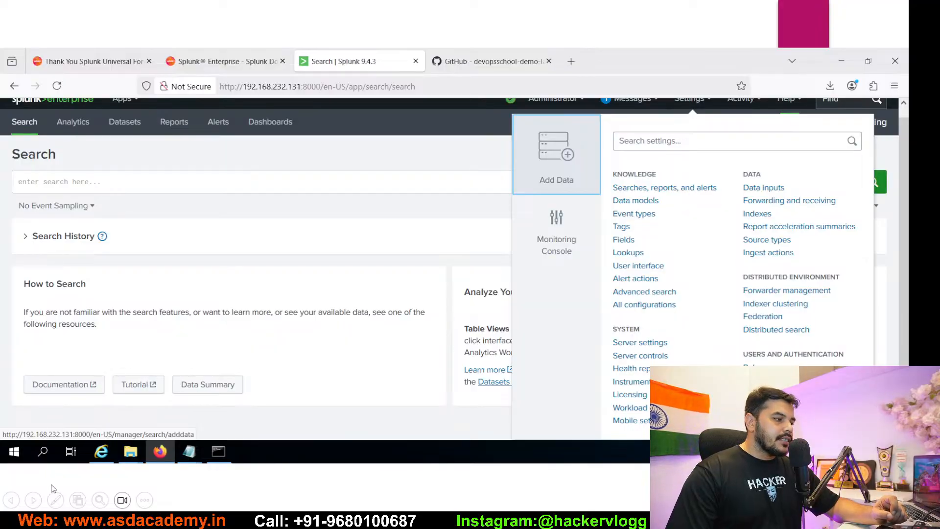
{"action": "left_click", "coordinate": [55, 500]}
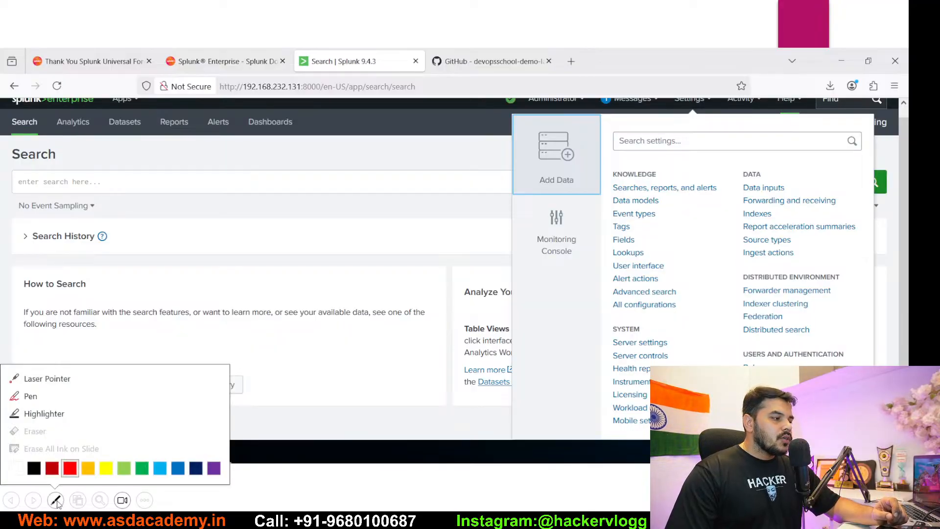
{"action": "left_click", "coordinate": [55, 395]}
{"action": "mouse_move", "coordinate": [711, 97]}
{"action": "left_mouse_down"}
{"action": "mouse_move", "coordinate": [690, 87]}
{"action": "mouse_move", "coordinate": [670, 96]}
{"action": "mouse_move", "coordinate": [682, 109]}
{"action": "left_mouse_up"}
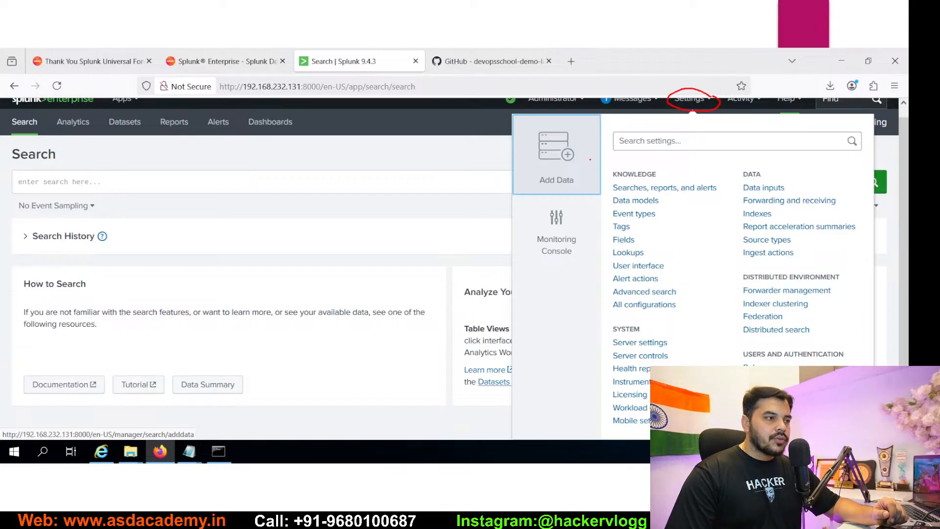
{"action": "mouse_move", "coordinate": [576, 126]}
{"action": "left_mouse_down"}
{"action": "mouse_move", "coordinate": [511, 125]}
{"action": "mouse_move", "coordinate": [514, 185]}
{"action": "mouse_move", "coordinate": [583, 185]}
{"action": "mouse_move", "coordinate": [579, 118]}
{"action": "left_mouse_up"}
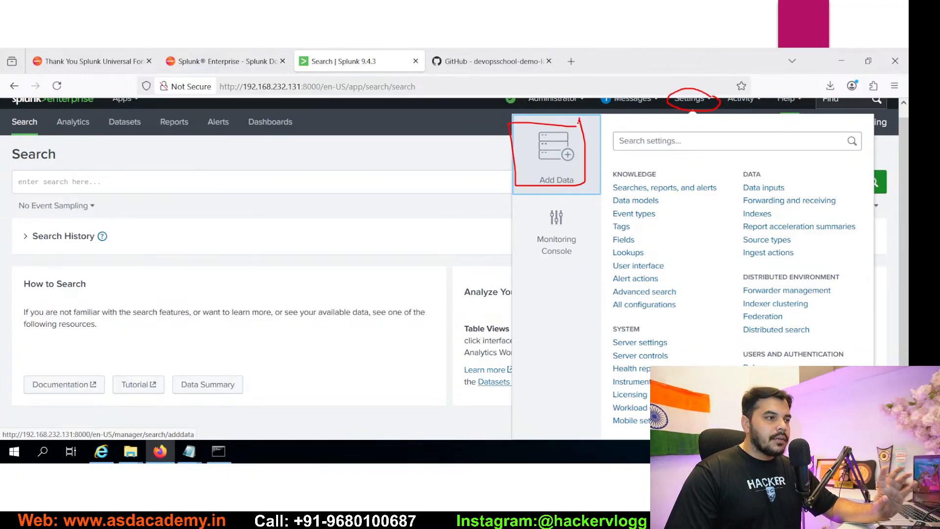
{"action": "left_click", "coordinate": [556, 157]}
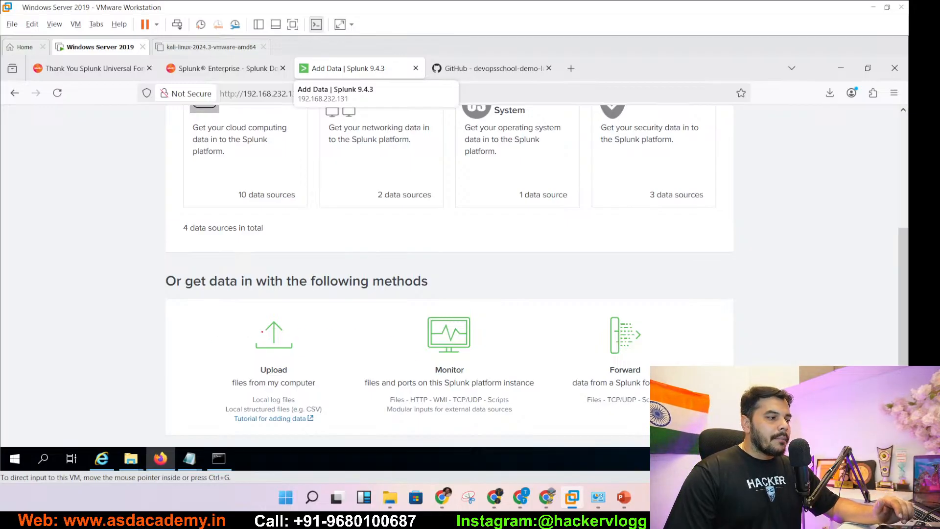
Draw a red box around the Upload method and mark the Forward method on the Add Data slide.
{"action": "mouse_move", "coordinate": [252, 316]}
{"action": "left_mouse_down"}
{"action": "mouse_move", "coordinate": [252, 376]}
{"action": "mouse_move", "coordinate": [296, 373]}
{"action": "mouse_move", "coordinate": [303, 316]}
{"action": "mouse_move", "coordinate": [241, 314]}
{"action": "left_mouse_up"}
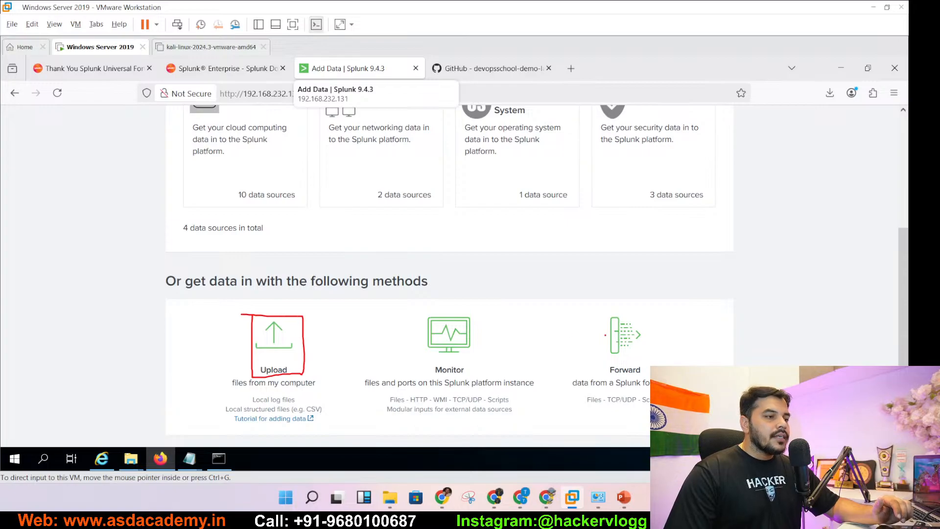
{"action": "left_click_drag", "start_coordinate": [582, 332], "coordinate": [606, 319]}
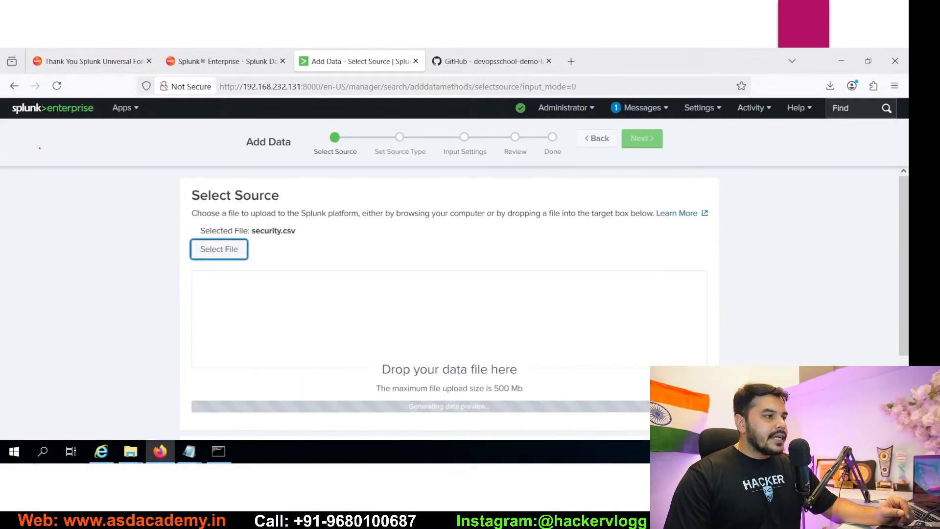
Box the Add Data progress stages and tick Select File in red, then end the slide show and discard the ink annotations.
{"action": "mouse_move", "coordinate": [313, 130]}
{"action": "left_mouse_down"}
{"action": "mouse_move", "coordinate": [338, 147]}
{"action": "mouse_move", "coordinate": [566, 143]}
{"action": "mouse_move", "coordinate": [565, 129]}
{"action": "mouse_move", "coordinate": [326, 120]}
{"action": "left_mouse_up"}
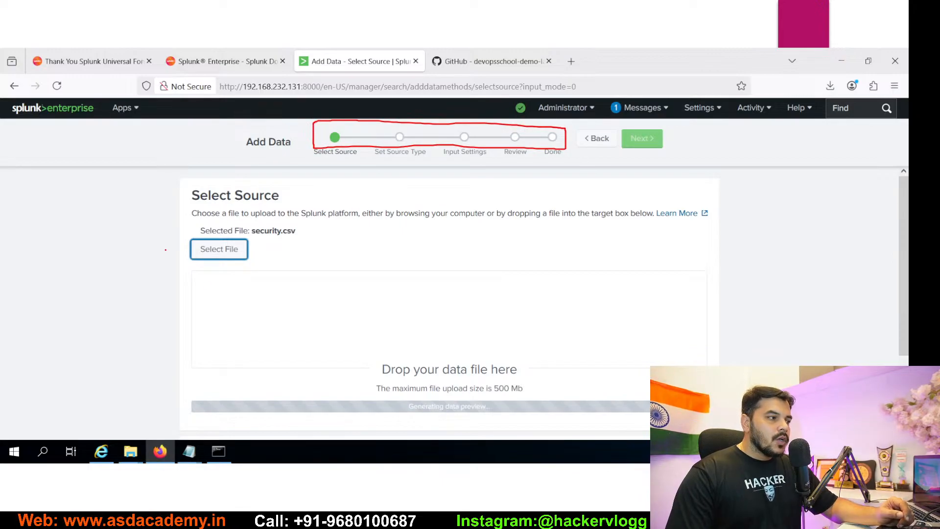
{"action": "mouse_move", "coordinate": [149, 248]}
{"action": "left_mouse_down"}
{"action": "mouse_move", "coordinate": [152, 267]}
{"action": "mouse_move", "coordinate": [209, 230]}
{"action": "left_mouse_up"}
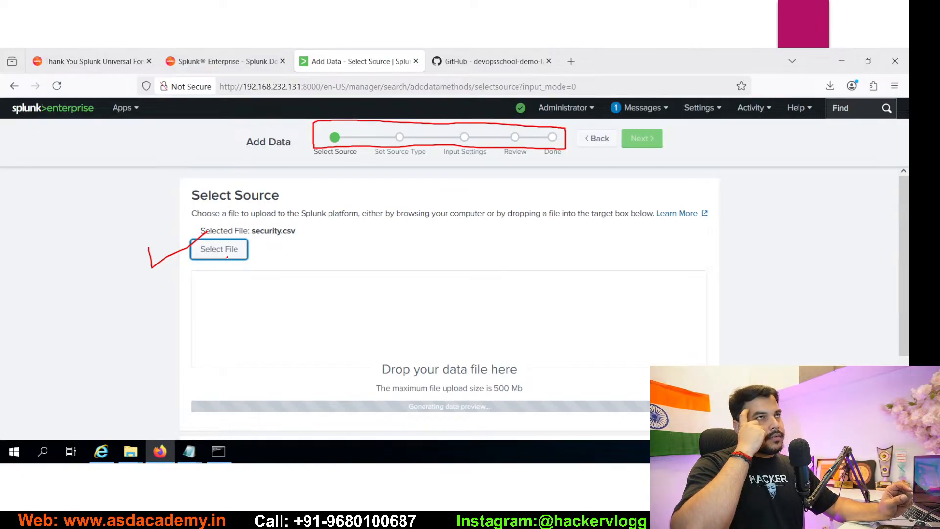
{"action": "key", "text": "Escape"}
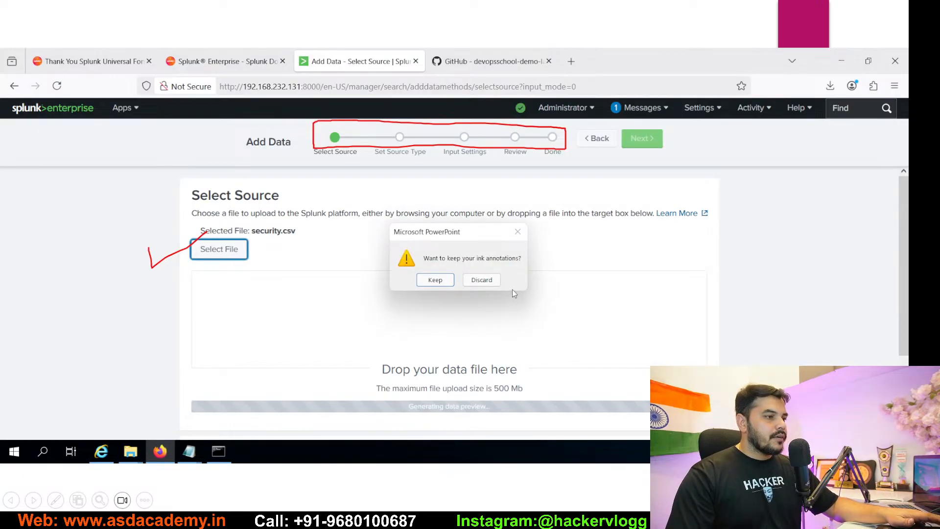
{"action": "left_click", "coordinate": [482, 280]}
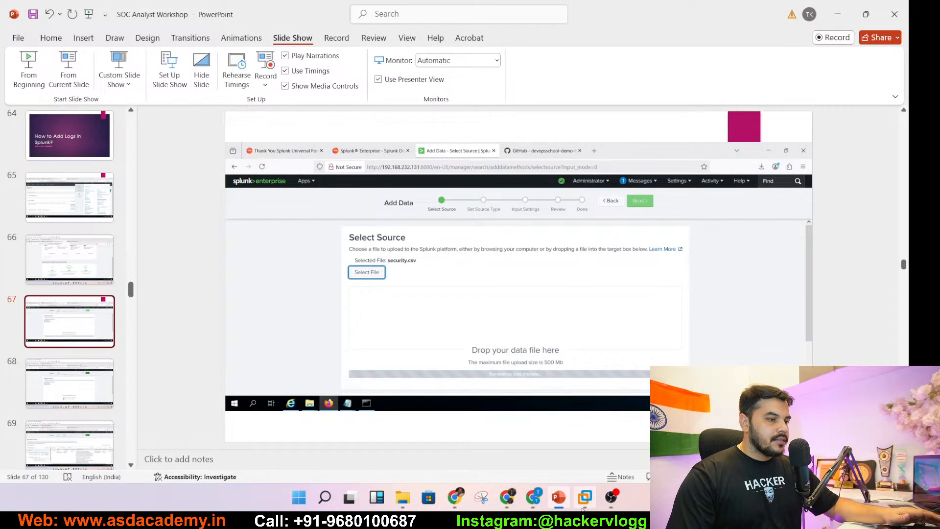
Switch to the Windows Server 2019 virtual machine, minimize the Logs folder window and return to PowerPoint.
{"action": "mouse_move", "coordinate": [585, 504]}
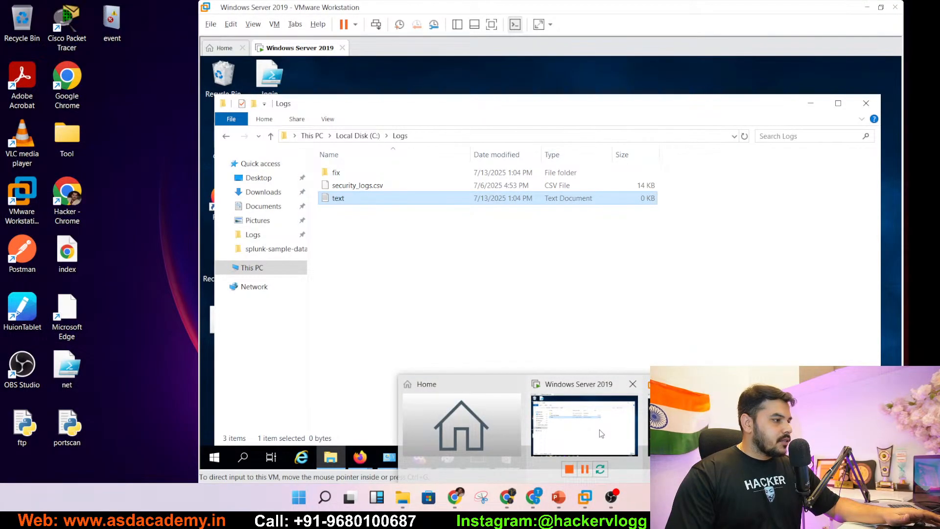
{"action": "left_click", "coordinate": [599, 430]}
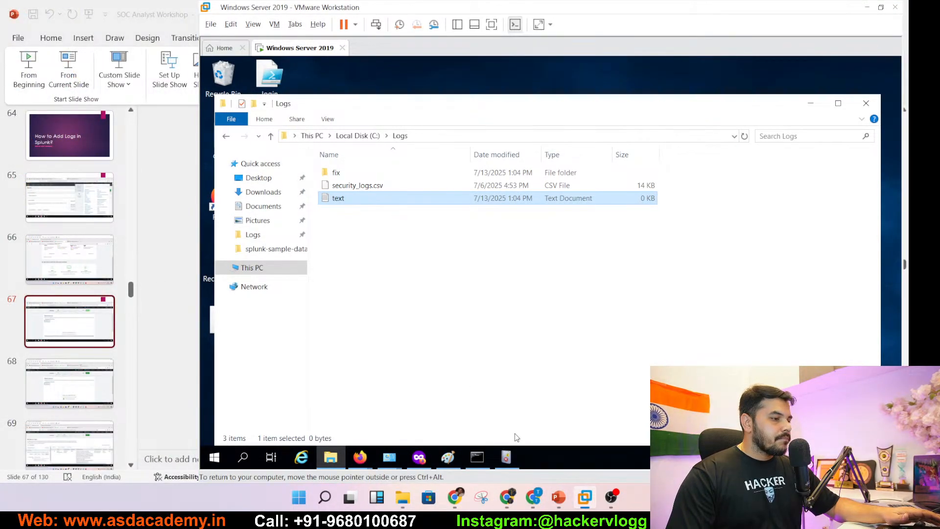
{"action": "left_click", "coordinate": [810, 105]}
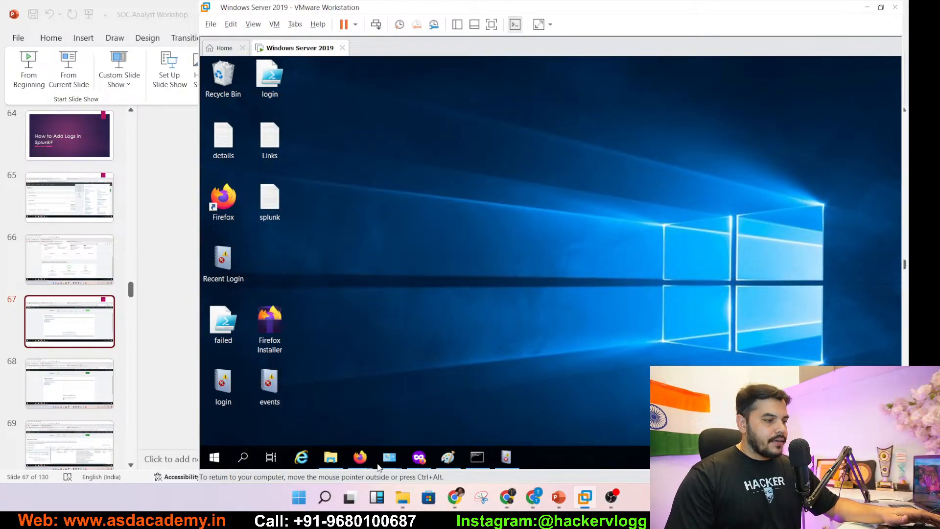
{"action": "left_click", "coordinate": [558, 498]}
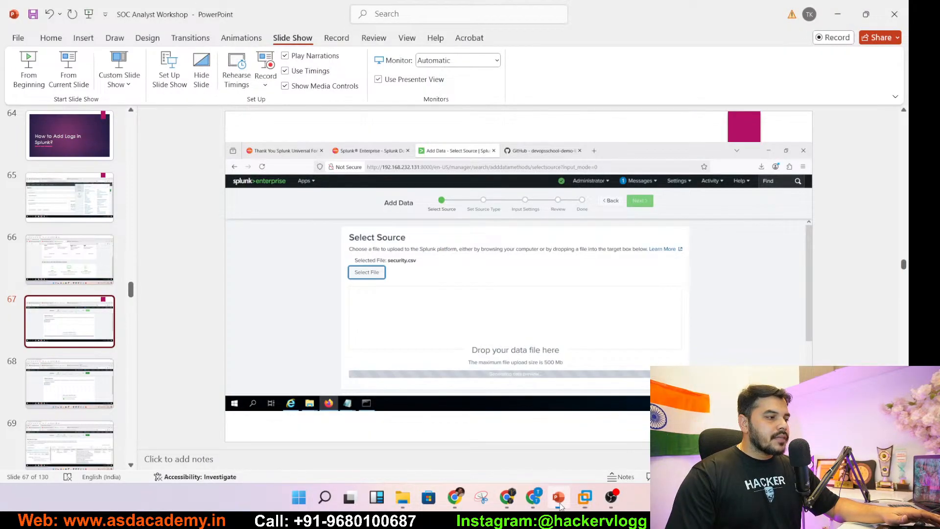
Present from slide 67 and use the red Pen to draw an arrow to Select File and mark the 500 Mb upload limit.
{"action": "left_click", "coordinate": [69, 73]}
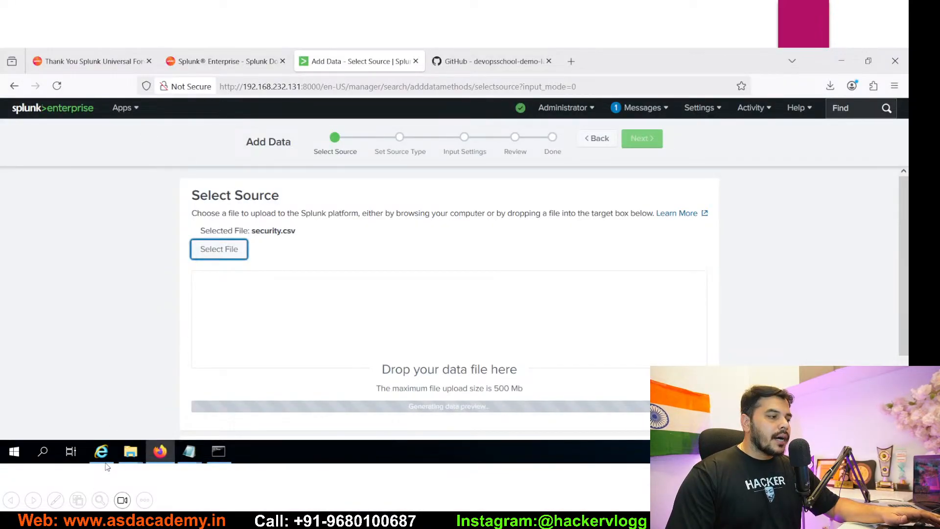
{"action": "left_click", "coordinate": [55, 499]}
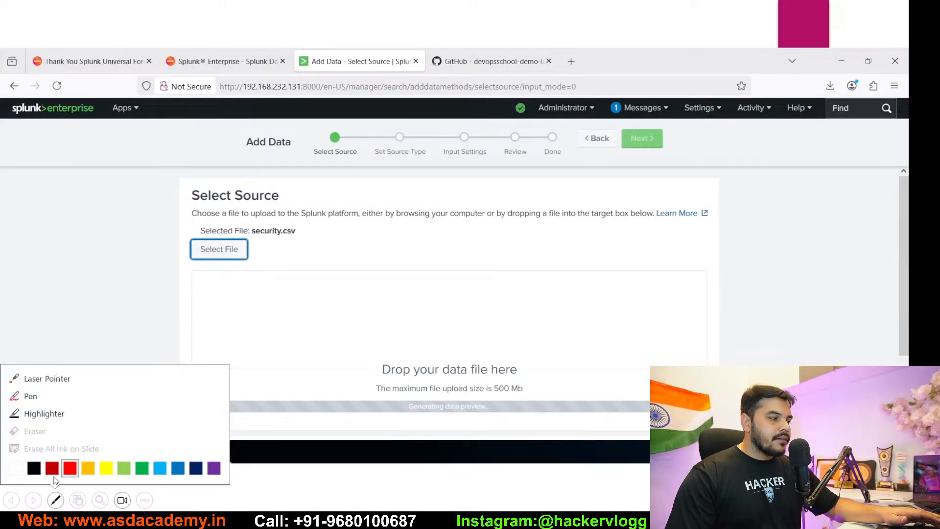
{"action": "left_click", "coordinate": [46, 395]}
{"action": "left_click_drag", "start_coordinate": [159, 246], "coordinate": [187, 248]}
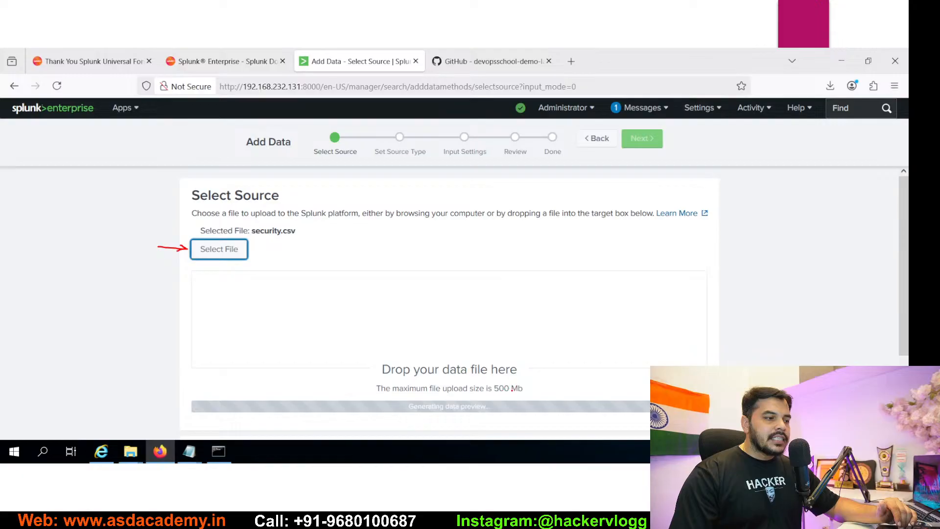
{"action": "mouse_move", "coordinate": [527, 386]}
{"action": "left_mouse_down"}
{"action": "mouse_move", "coordinate": [492, 385]}
{"action": "mouse_move", "coordinate": [522, 396]}
{"action": "mouse_move", "coordinate": [531, 385]}
{"action": "left_mouse_up"}
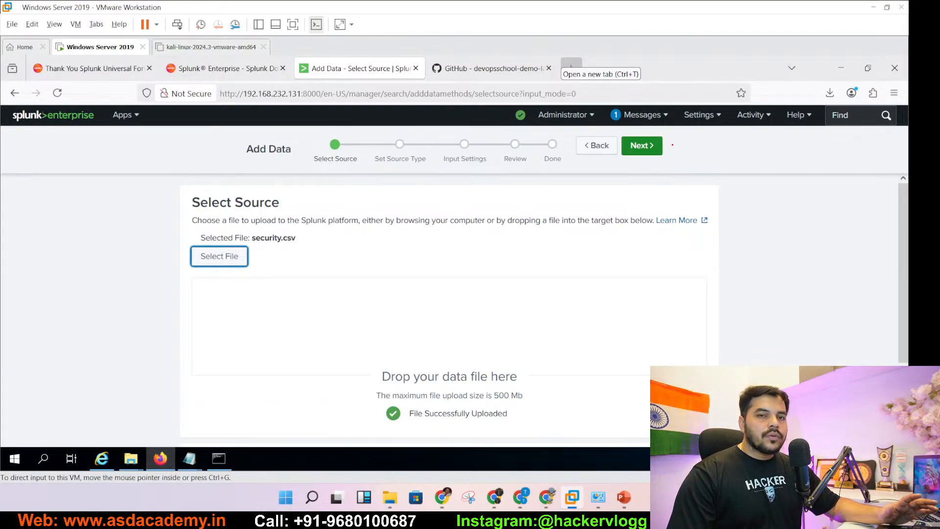
Number Select File 1, File Successfully Uploaded 2 and Next 3 in red ink, then advance to the Set Source Type slide.
{"action": "left_click_drag", "start_coordinate": [679, 149], "coordinate": [673, 152]}
{"action": "left_click_drag", "start_coordinate": [173, 251], "coordinate": [172, 267]}
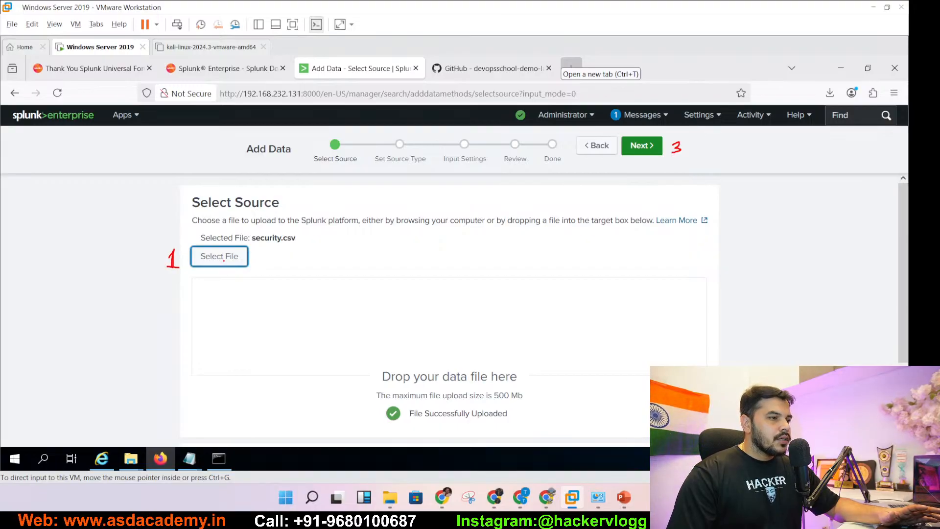
{"action": "left_click_drag", "start_coordinate": [516, 411], "coordinate": [528, 420]}
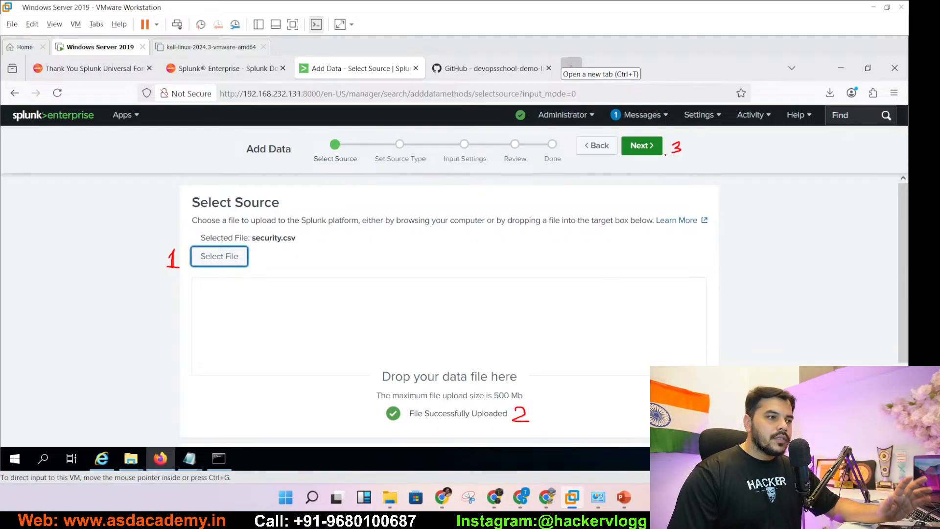
{"action": "key", "text": "Right"}
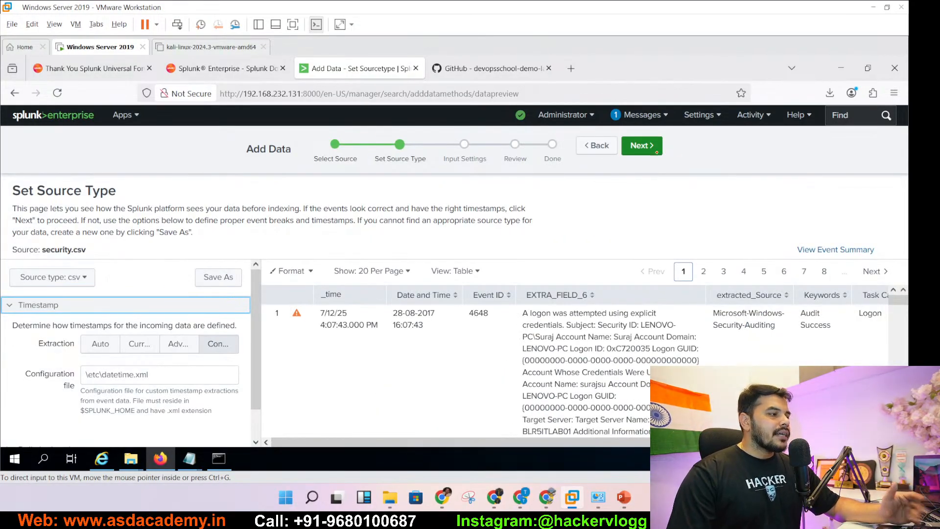
Underline the Set Source Type heading and "before indexing" in red ink, and box the _time column with its first value.
{"action": "left_click_drag", "start_coordinate": [18, 199], "coordinate": [114, 198]}
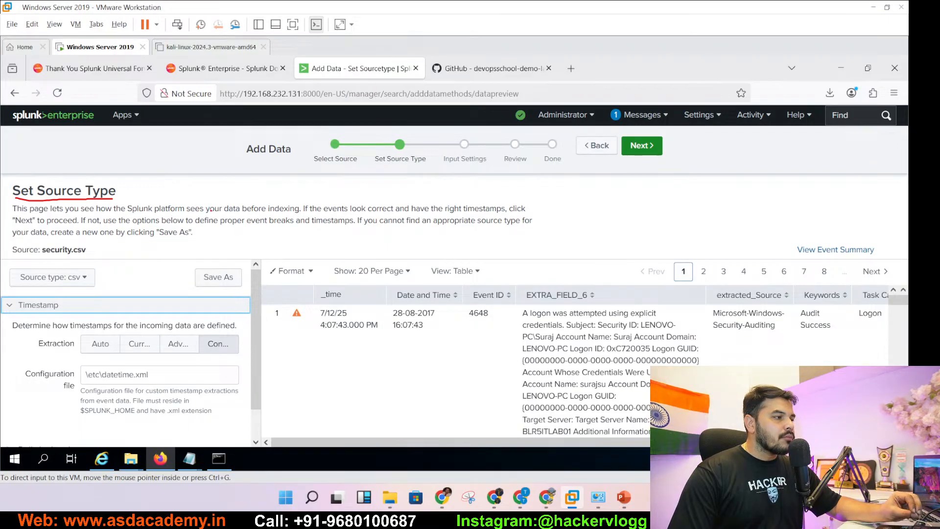
{"action": "left_click_drag", "start_coordinate": [247, 217], "coordinate": [300, 214]}
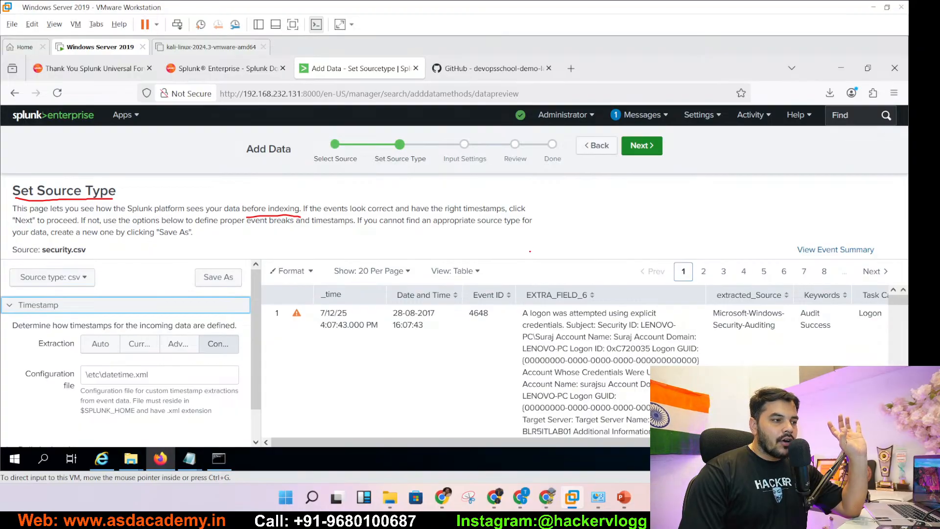
{"action": "mouse_move", "coordinate": [314, 288]}
{"action": "left_mouse_down"}
{"action": "mouse_move", "coordinate": [318, 339]}
{"action": "mouse_move", "coordinate": [386, 326]}
{"action": "mouse_move", "coordinate": [386, 289]}
{"action": "mouse_move", "coordinate": [314, 289]}
{"action": "left_mouse_up"}
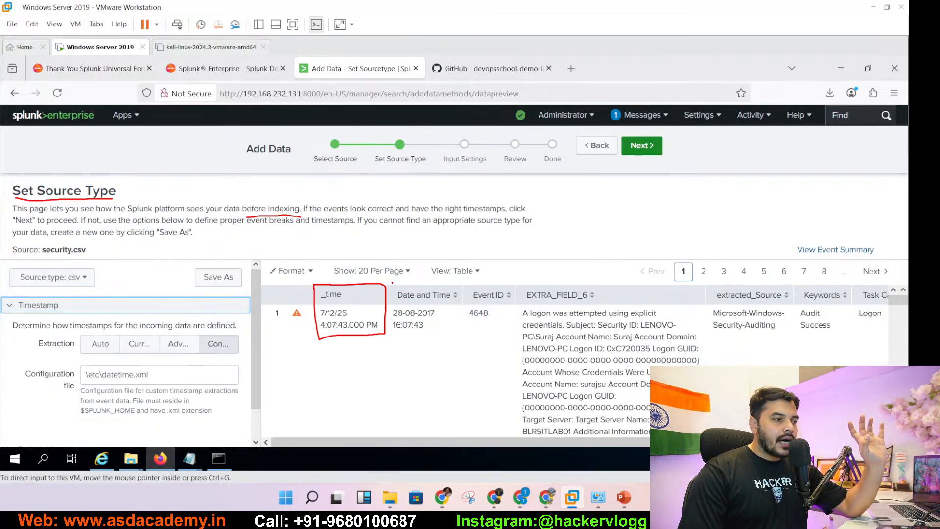
Outline the event columns from Event ID onward in red ink, and mark the Timestamp section with an arrow and the Next button.
{"action": "mouse_move", "coordinate": [468, 282]}
{"action": "left_mouse_down"}
{"action": "mouse_move", "coordinate": [467, 342]}
{"action": "mouse_move", "coordinate": [501, 348]}
{"action": "mouse_move", "coordinate": [505, 444]}
{"action": "left_mouse_up"}
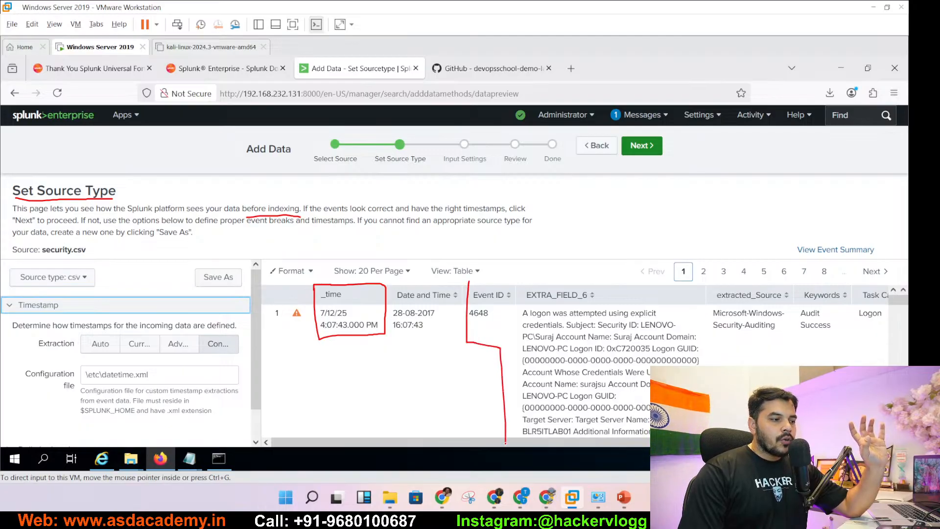
{"action": "left_click_drag", "start_coordinate": [470, 281], "coordinate": [888, 284]}
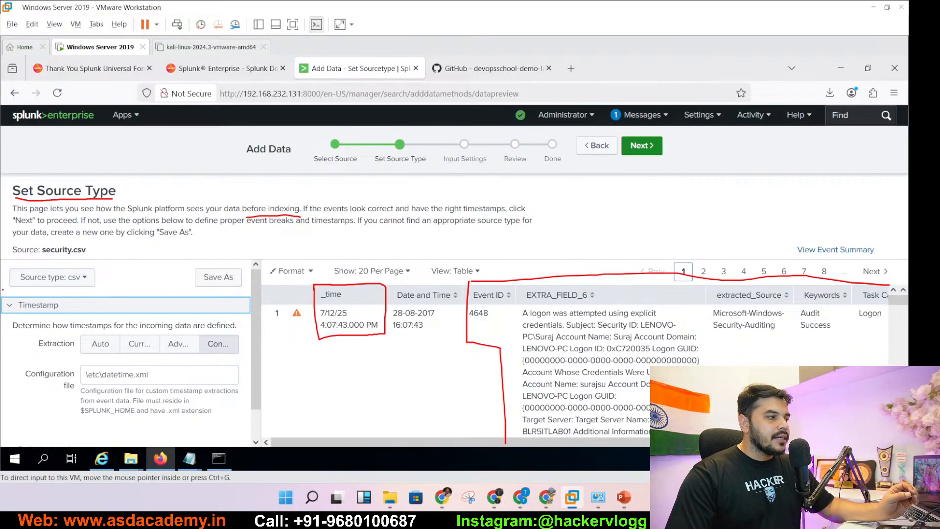
{"action": "mouse_move", "coordinate": [5, 270]}
{"action": "left_mouse_down"}
{"action": "mouse_move", "coordinate": [3, 288]}
{"action": "mouse_move", "coordinate": [19, 294]}
{"action": "left_mouse_up"}
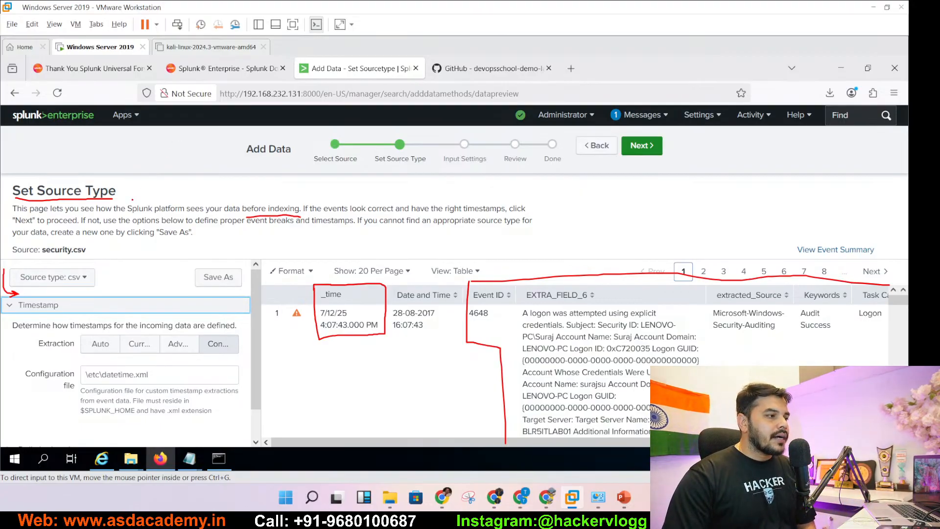
{"action": "mouse_move", "coordinate": [670, 136]}
{"action": "left_mouse_down"}
{"action": "mouse_move", "coordinate": [612, 140]}
{"action": "mouse_move", "coordinate": [629, 164]}
{"action": "mouse_move", "coordinate": [670, 160]}
{"action": "mouse_move", "coordinate": [671, 139]}
{"action": "left_mouse_up"}
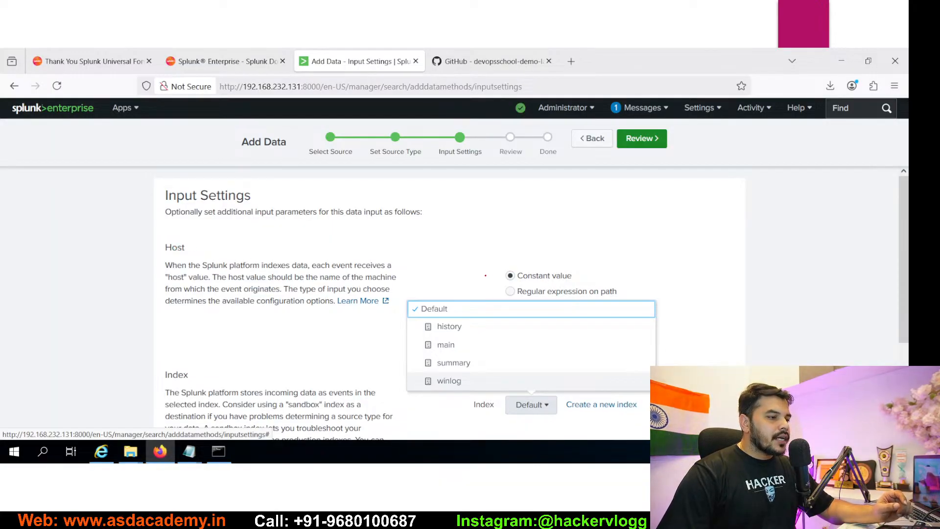
On the Input Settings slide, tick winlog, underline "host" value, and draw red arrows to the index list and Create a new index.
{"action": "mouse_move", "coordinate": [447, 412]}
{"action": "left_mouse_down"}
{"action": "mouse_move", "coordinate": [453, 421]}
{"action": "mouse_move", "coordinate": [485, 392]}
{"action": "left_mouse_up"}
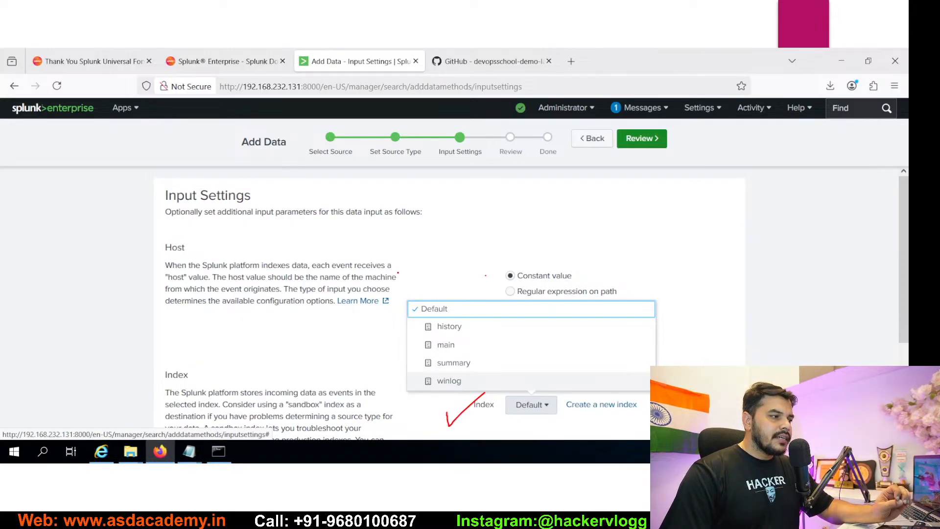
{"action": "left_click_drag", "start_coordinate": [166, 281], "coordinate": [210, 283]}
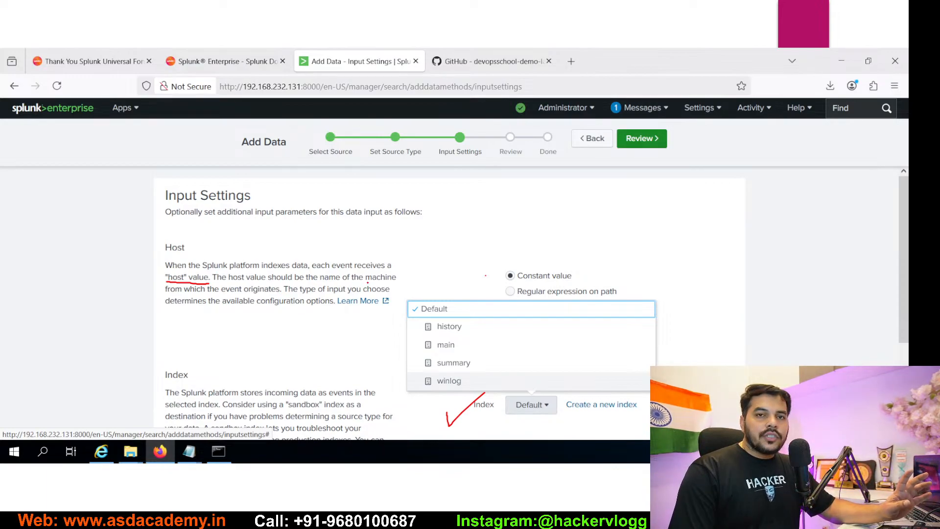
{"action": "mouse_move", "coordinate": [653, 272]}
{"action": "left_mouse_down"}
{"action": "mouse_move", "coordinate": [634, 298]}
{"action": "mouse_move", "coordinate": [649, 300]}
{"action": "left_mouse_up"}
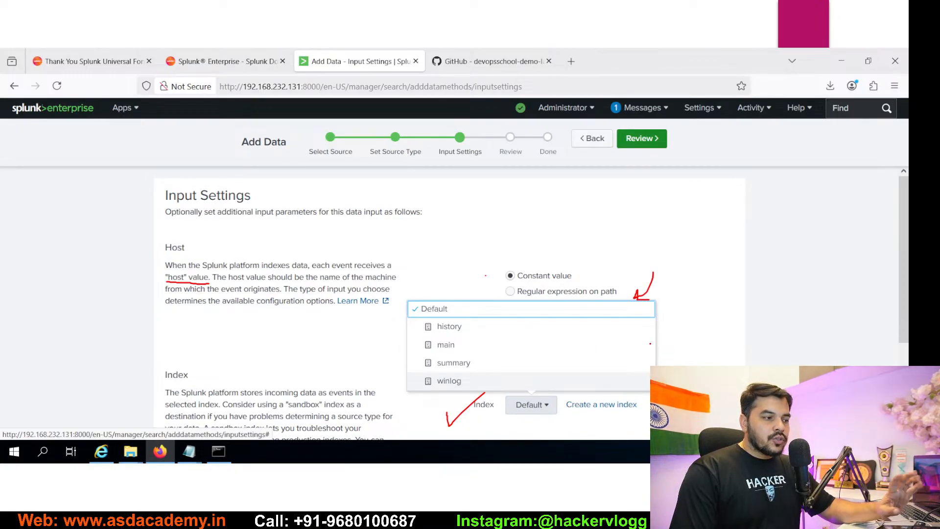
{"action": "mouse_move", "coordinate": [684, 335]}
{"action": "left_mouse_down"}
{"action": "mouse_move", "coordinate": [668, 366]}
{"action": "mouse_move", "coordinate": [597, 408]}
{"action": "mouse_move", "coordinate": [611, 415]}
{"action": "left_mouse_up"}
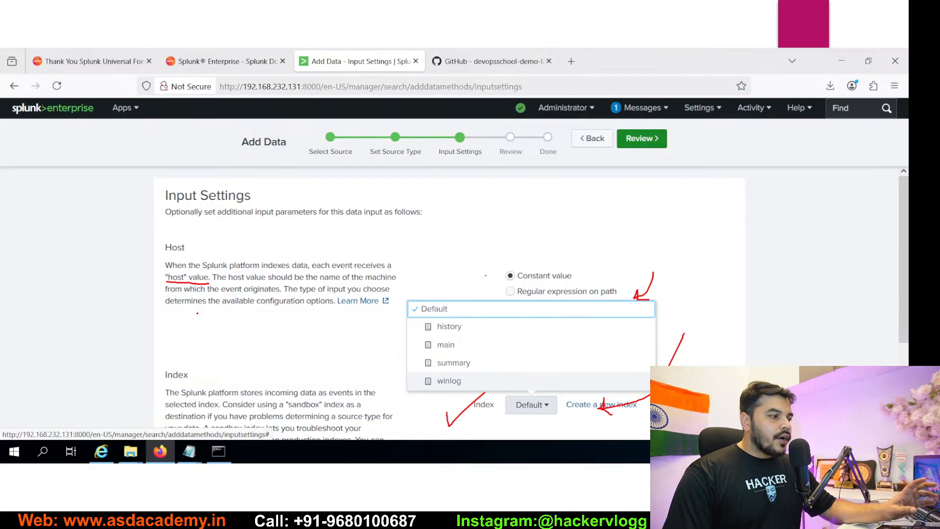
Draw a red arrow to the Index heading, underline "incoming data", "events" and "selected index", and mark the index list.
{"action": "mouse_move", "coordinate": [189, 345]}
{"action": "left_mouse_down"}
{"action": "mouse_move", "coordinate": [185, 361]}
{"action": "mouse_move", "coordinate": [193, 361]}
{"action": "left_mouse_up"}
{"action": "left_click_drag", "start_coordinate": [269, 397], "coordinate": [358, 397]}
{"action": "left_click_drag", "start_coordinate": [174, 409], "coordinate": [219, 409]}
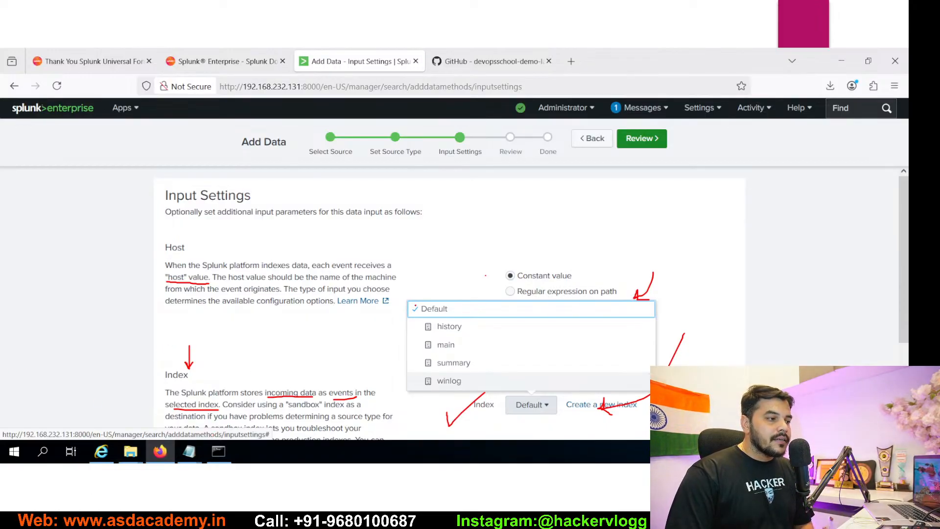
{"action": "mouse_move", "coordinate": [470, 328]}
{"action": "left_mouse_down"}
{"action": "mouse_move", "coordinate": [491, 320]}
{"action": "mouse_move", "coordinate": [492, 363]}
{"action": "mouse_move", "coordinate": [503, 356]}
{"action": "left_mouse_up"}
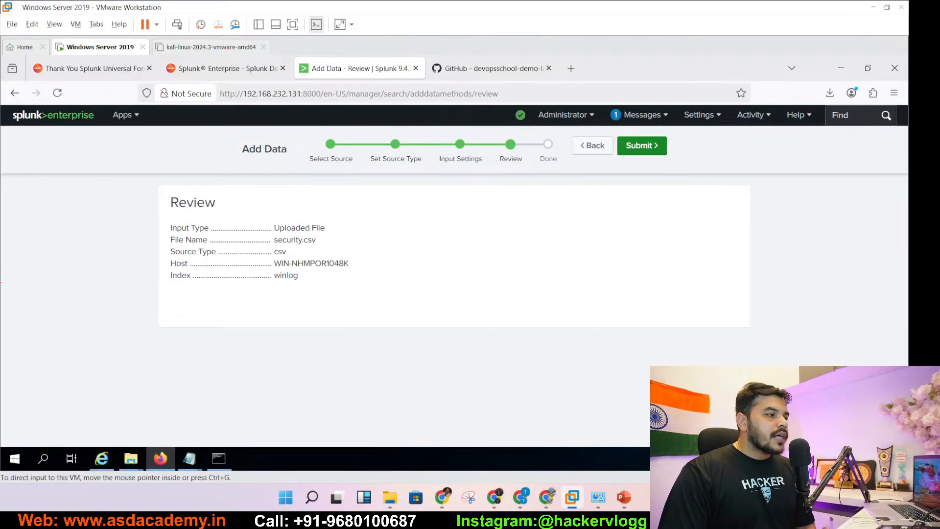
On the Review slide, box the Review heading in red and tick the Input Type, File Name, Source Type, Host and Index values.
{"action": "mouse_move", "coordinate": [166, 196]}
{"action": "left_mouse_down"}
{"action": "mouse_move", "coordinate": [167, 219]}
{"action": "mouse_move", "coordinate": [234, 217]}
{"action": "mouse_move", "coordinate": [231, 184]}
{"action": "mouse_move", "coordinate": [162, 189]}
{"action": "left_mouse_up"}
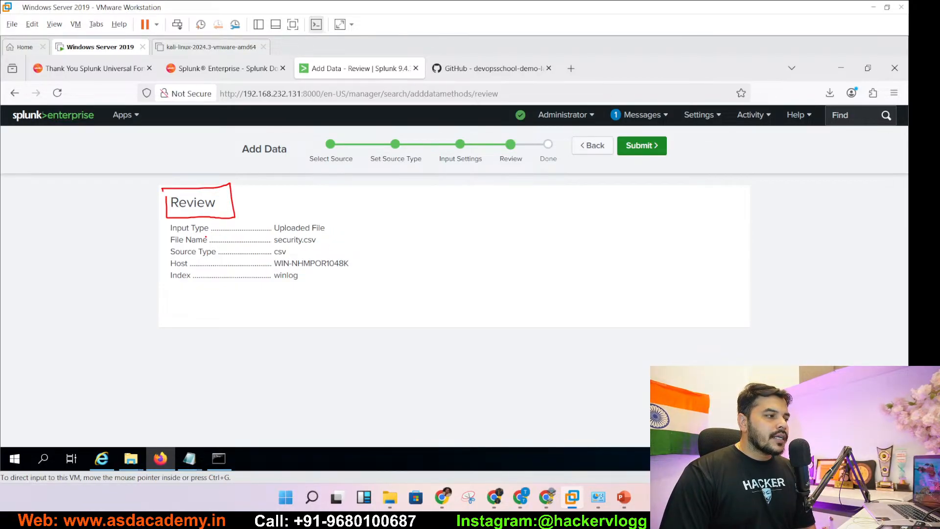
{"action": "left_click_drag", "start_coordinate": [331, 225], "coordinate": [353, 224]}
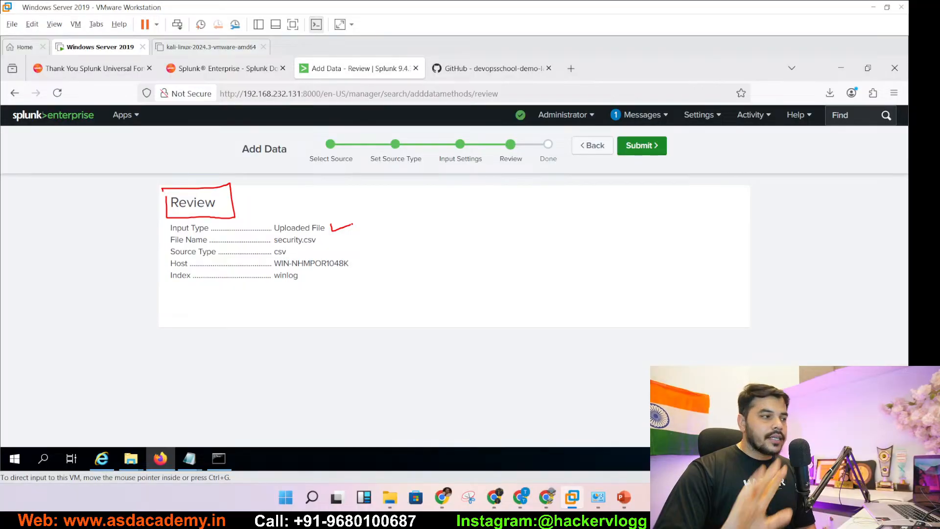
{"action": "left_click_drag", "start_coordinate": [329, 245], "coordinate": [348, 238]}
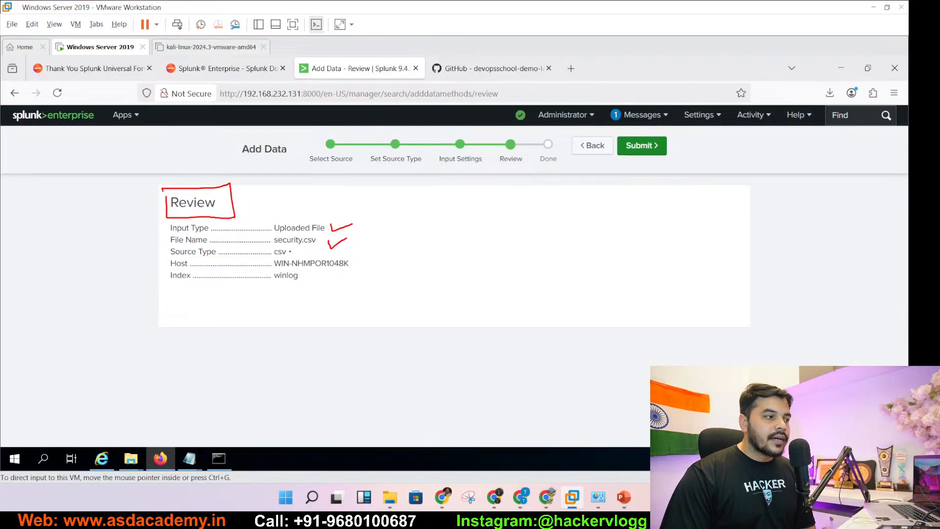
{"action": "mouse_move", "coordinate": [290, 251]}
{"action": "left_mouse_down"}
{"action": "mouse_move", "coordinate": [294, 258]}
{"action": "mouse_move", "coordinate": [323, 243]}
{"action": "left_mouse_up"}
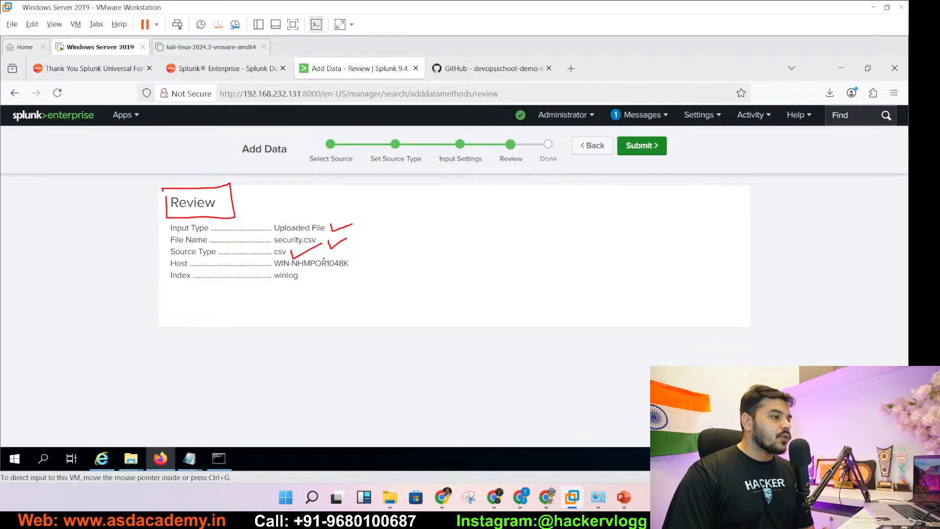
{"action": "mouse_move", "coordinate": [356, 261]}
{"action": "left_mouse_down"}
{"action": "mouse_move", "coordinate": [357, 269]}
{"action": "mouse_move", "coordinate": [406, 255]}
{"action": "left_mouse_up"}
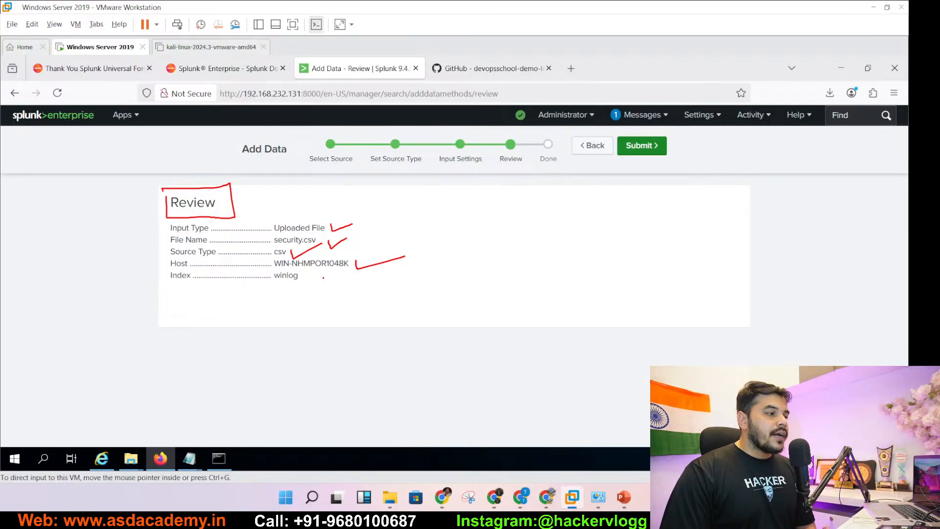
{"action": "mouse_move", "coordinate": [300, 274]}
{"action": "left_mouse_down"}
{"action": "mouse_move", "coordinate": [304, 286]}
{"action": "mouse_move", "coordinate": [319, 277]}
{"action": "left_mouse_up"}
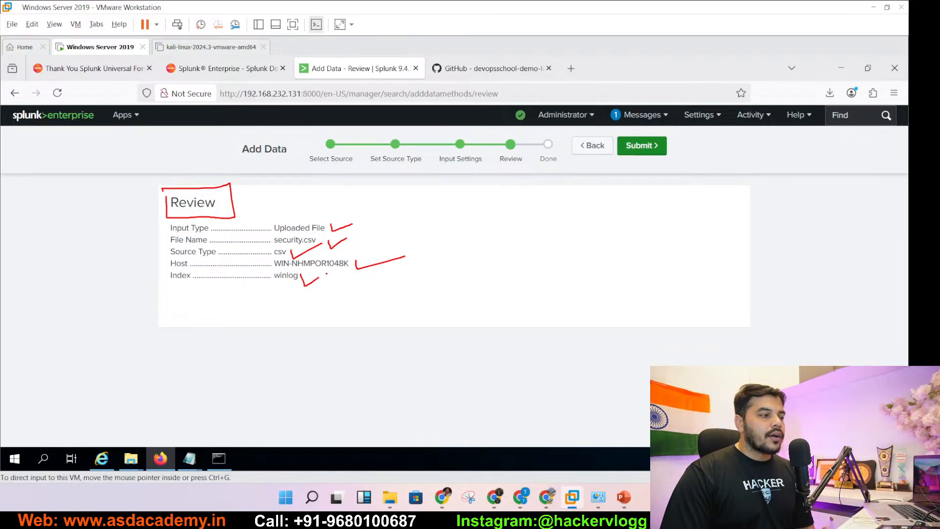